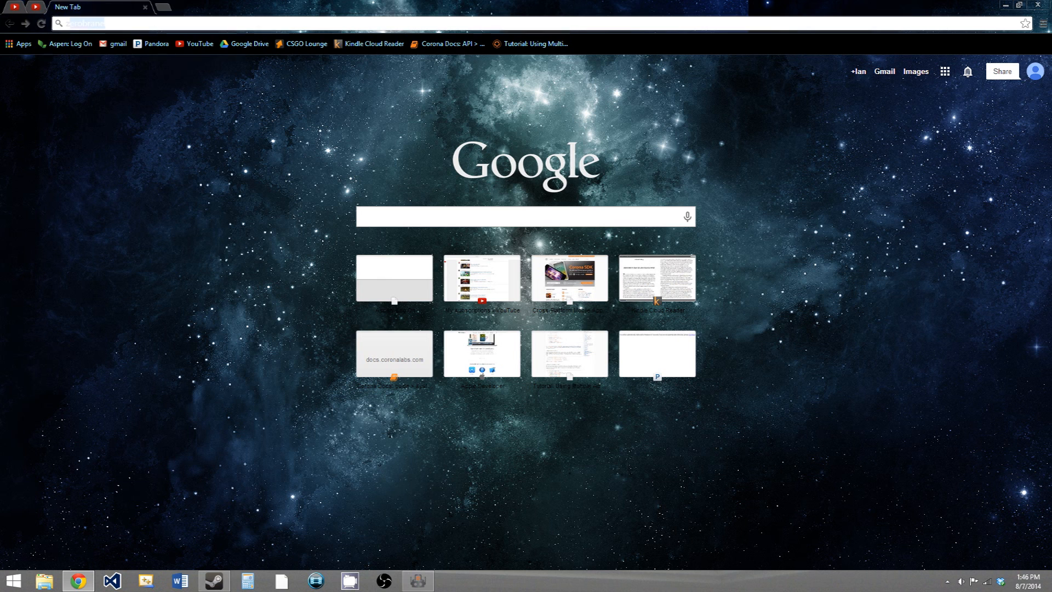
pyautogui.write('zero')
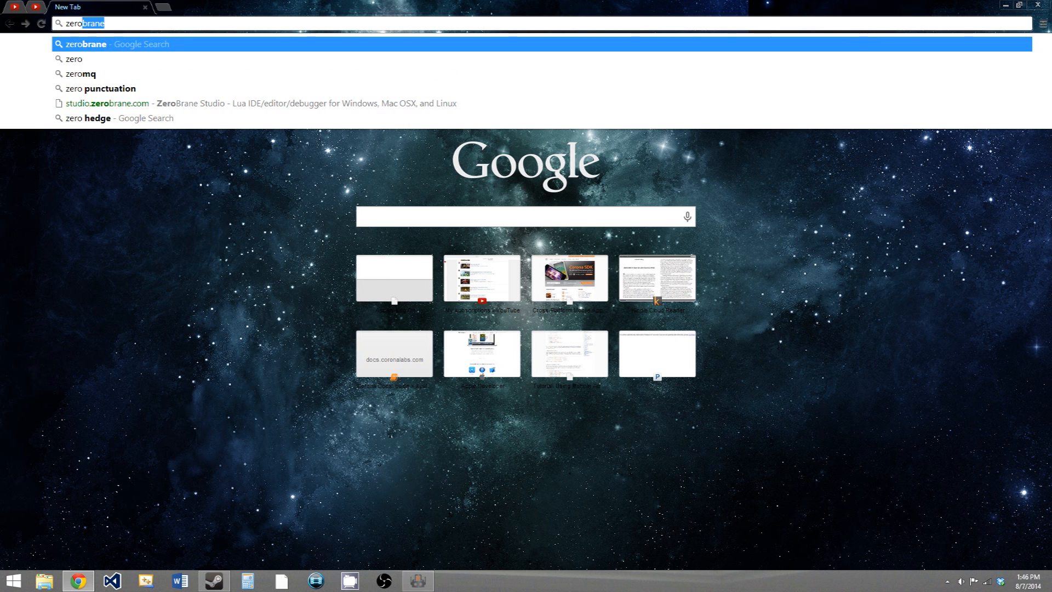
pyautogui.write('brane')
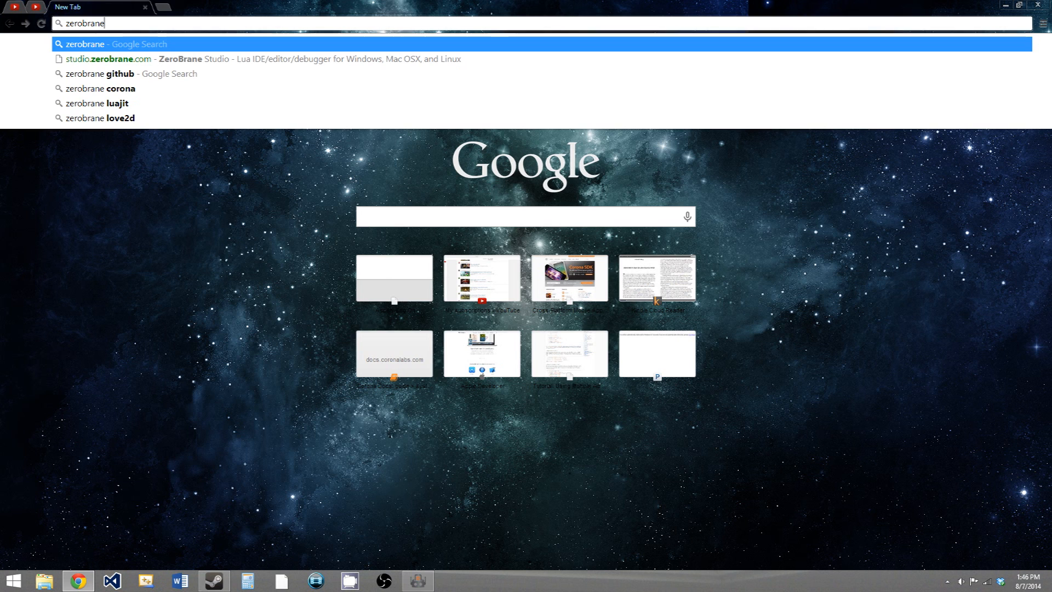
# Step: Search Google for zerobrane and open the ZeroBrane Studio home page result
pyautogui.press('Return')
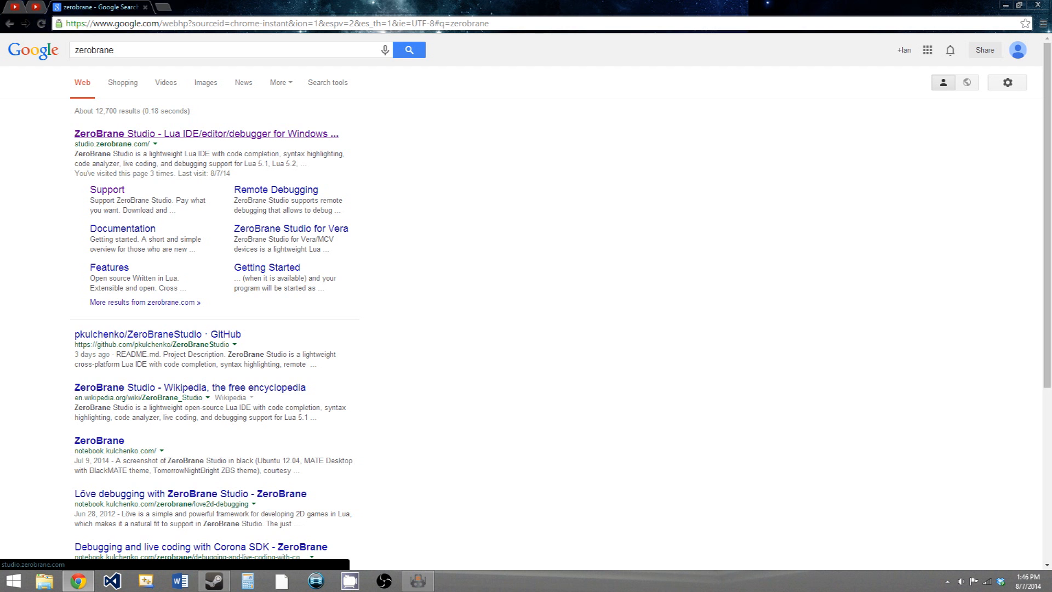
pyautogui.click(206, 133)
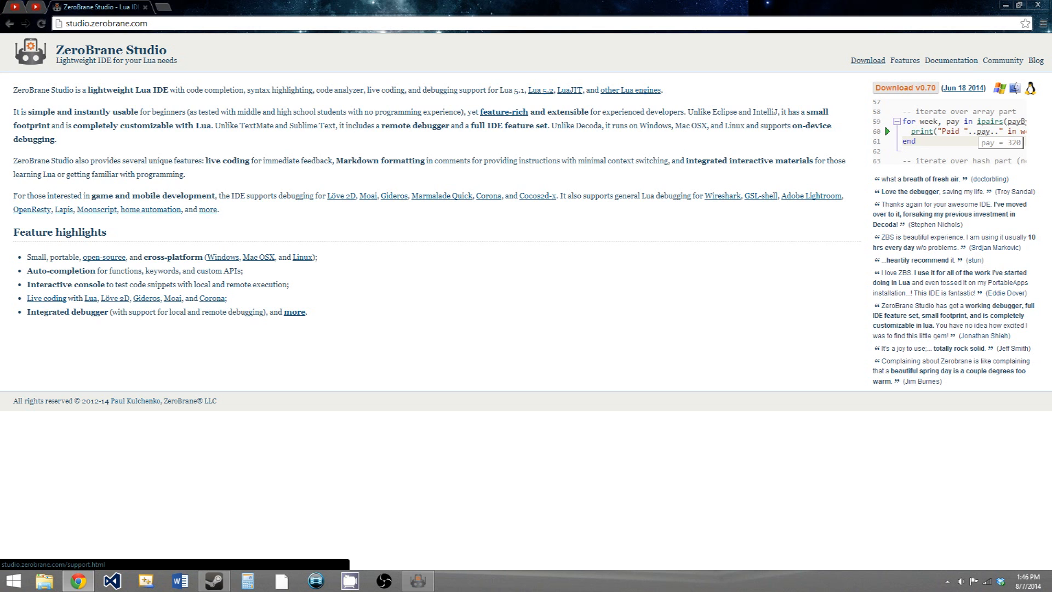
# Step: Choose a custom payment of 0 and continue to the v0.70 download page without paying
pyautogui.click(867, 60)
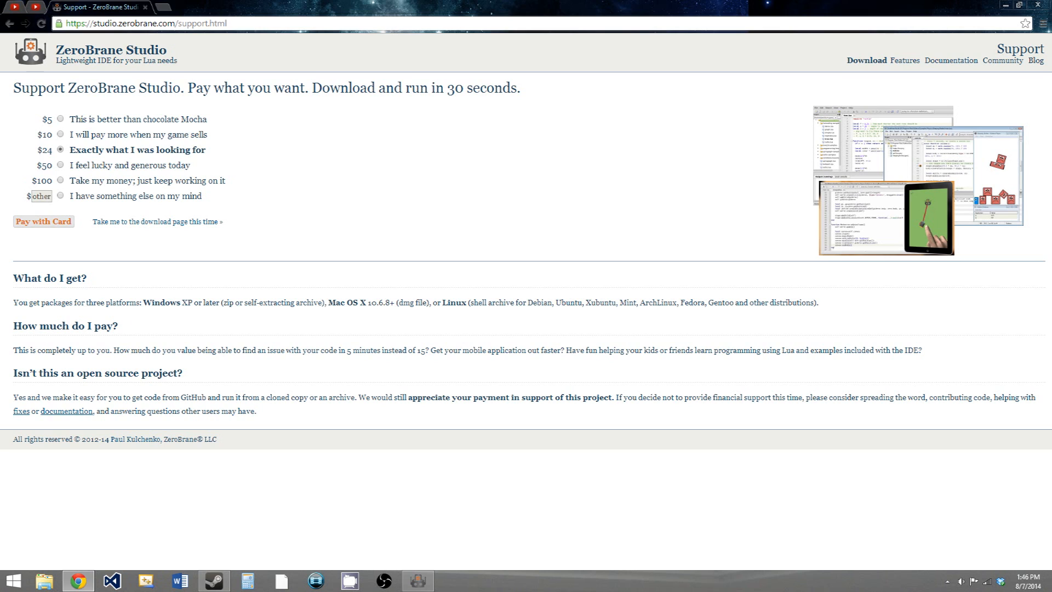
pyautogui.click(40, 196)
pyautogui.write('0')
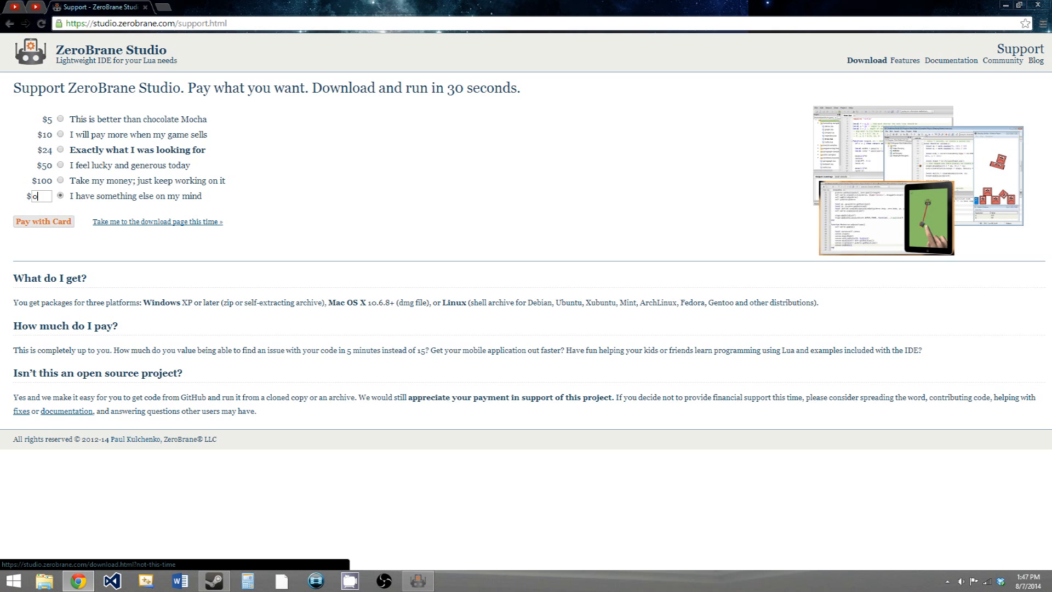
pyautogui.click(157, 221)
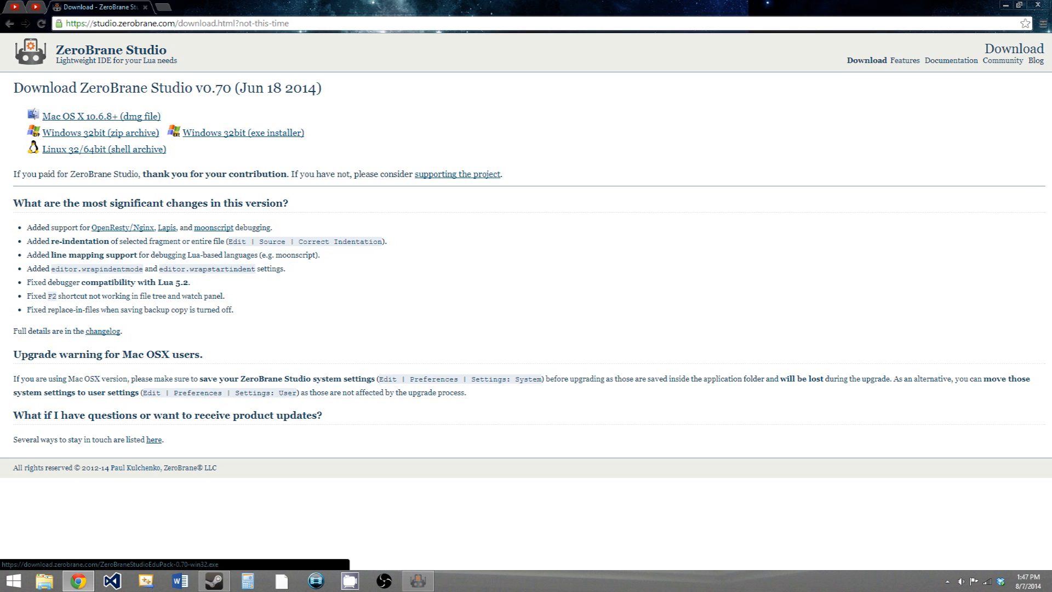
# Step: Download the Windows 32bit exe installer, launch it, then close it without installing
pyautogui.click(244, 132)
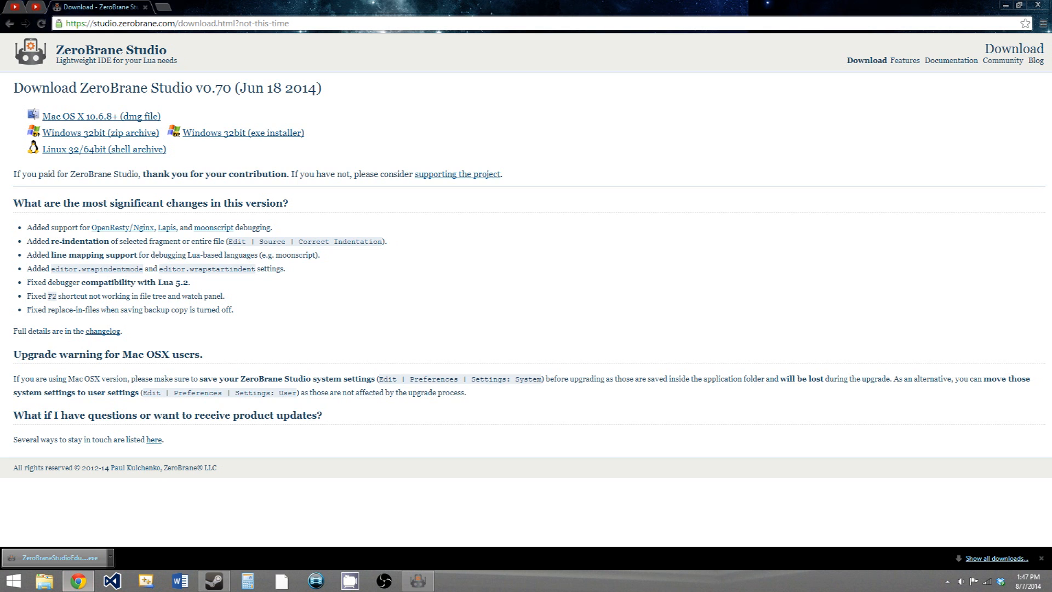
pyautogui.click(58, 558)
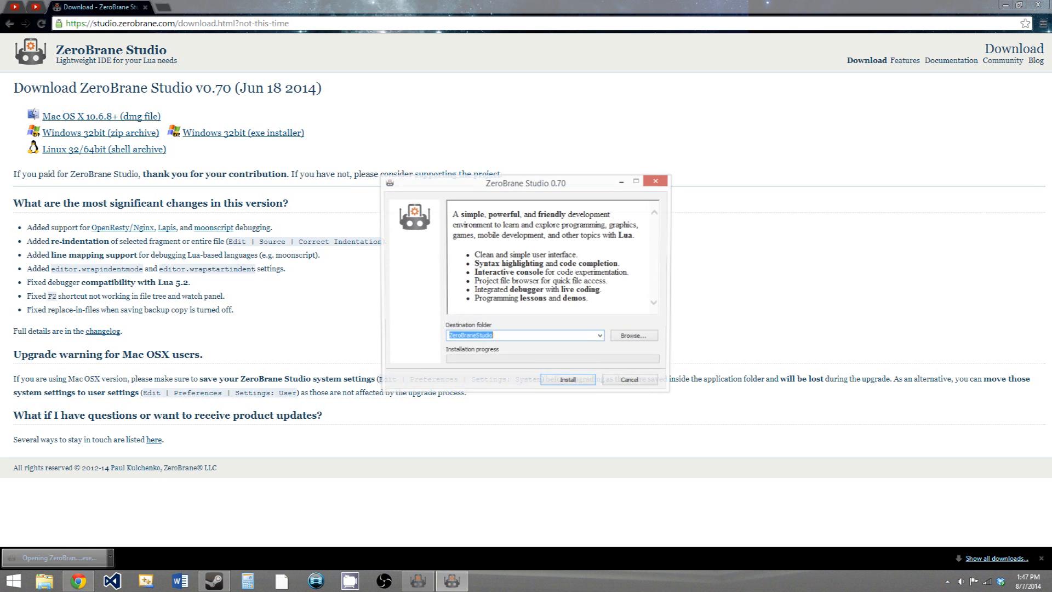
pyautogui.moveTo(525, 183); pyautogui.dragTo(331, 149)
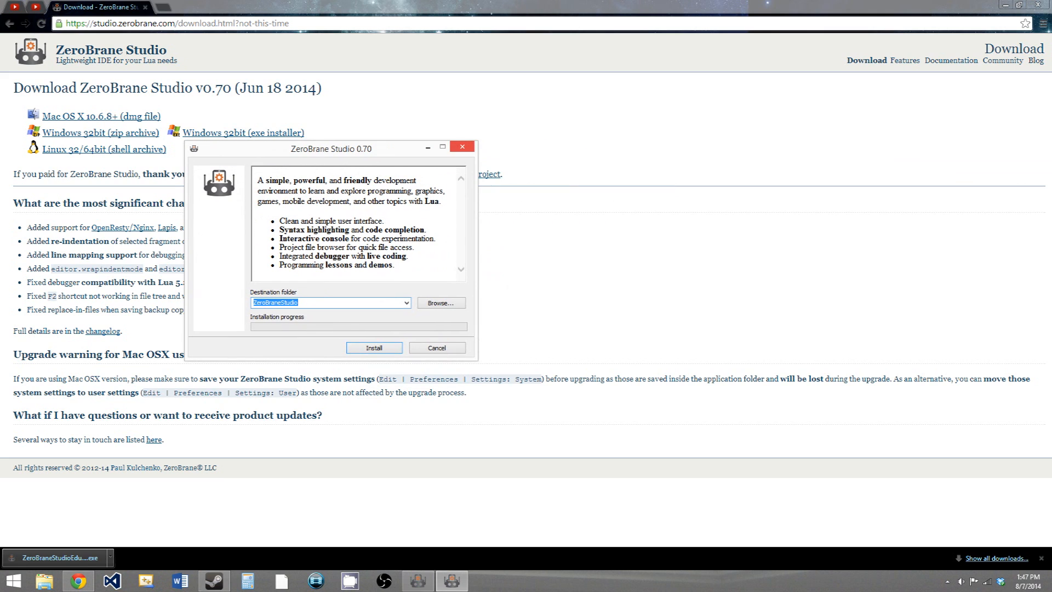
pyautogui.click(462, 147)
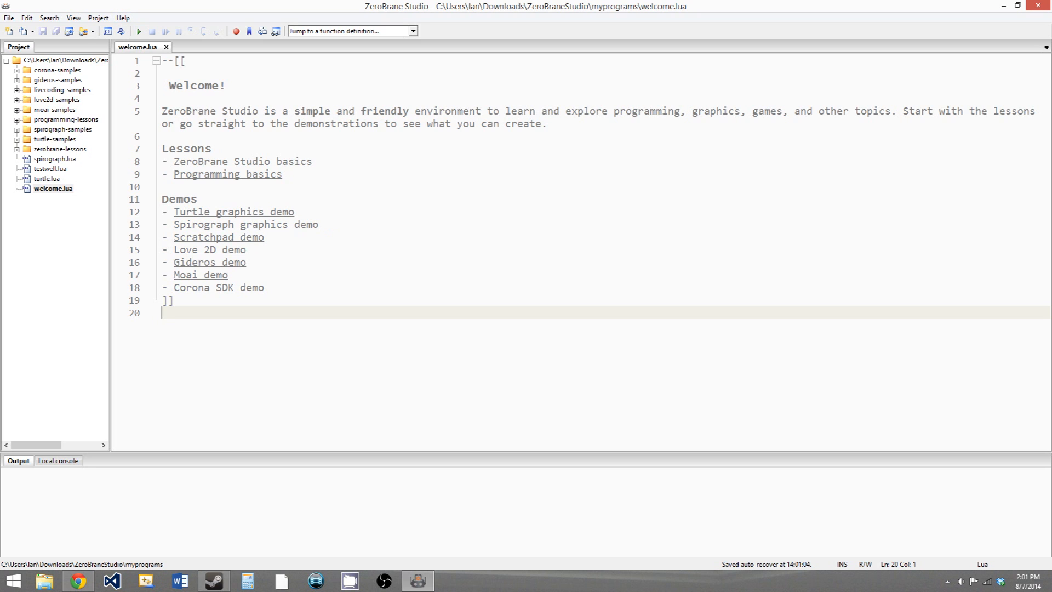
# Step: Close welcome.lua and create a new empty document via File > New
pyautogui.hotkey('ctrl', 'w')
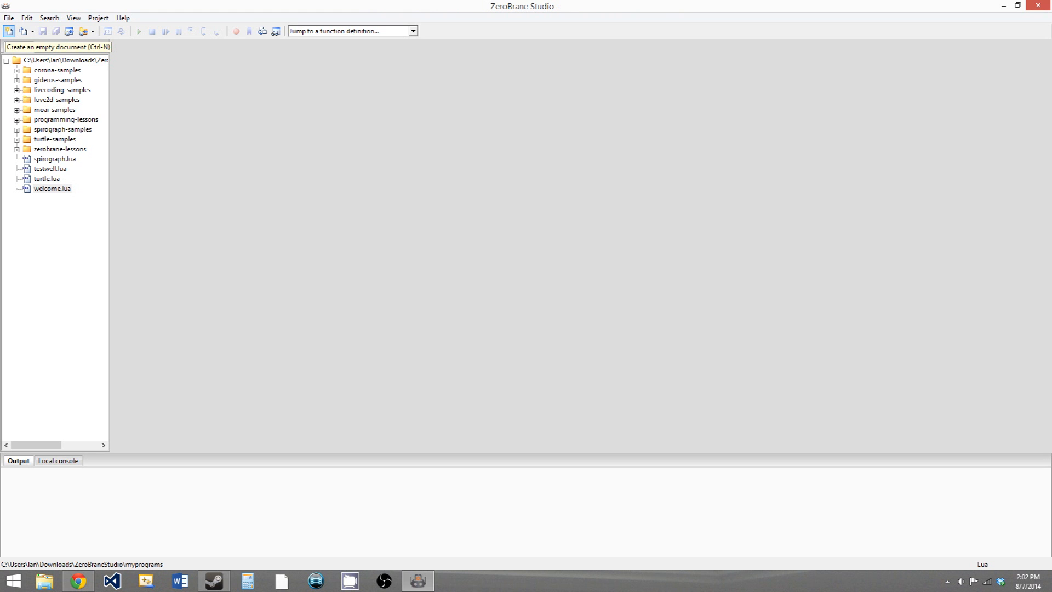
pyautogui.click(9, 17)
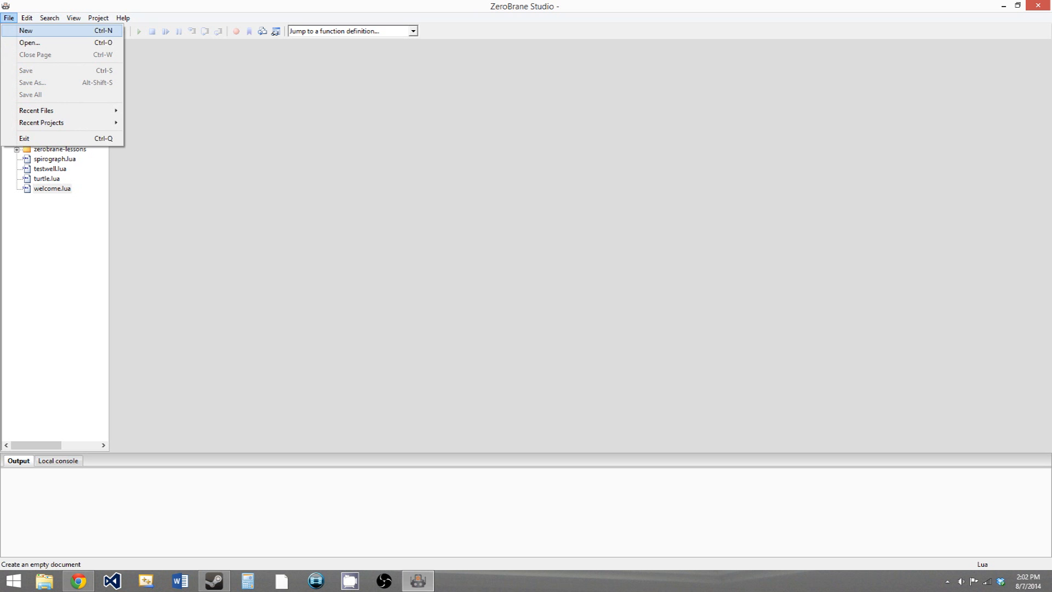
pyautogui.click(26, 30)
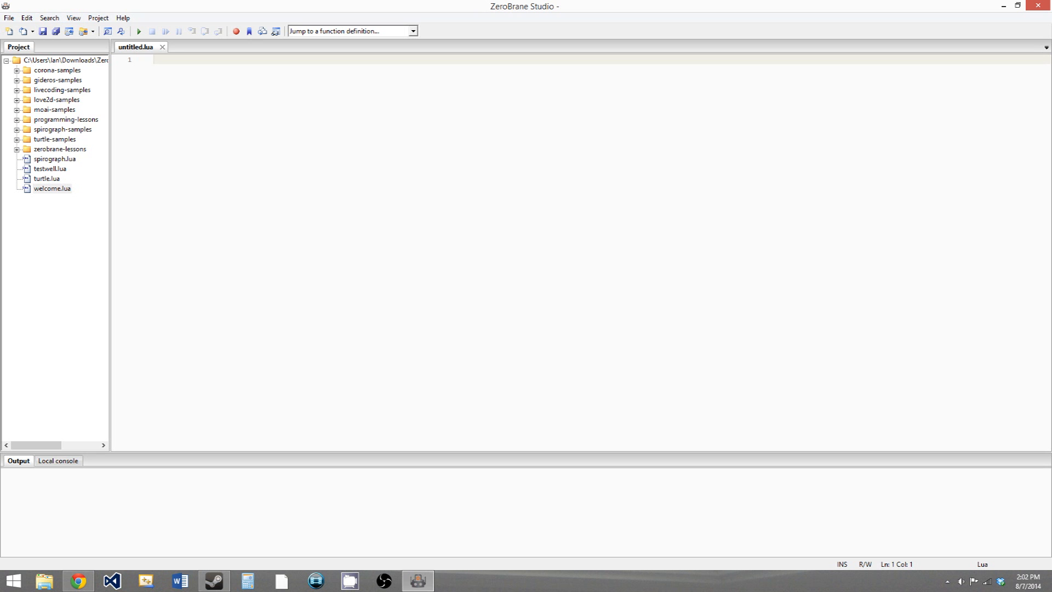
# Step: Save the document as lua52Tutorial.lua in YTtutorials, confirming the overwrite of the existing file
pyautogui.click(43, 31)
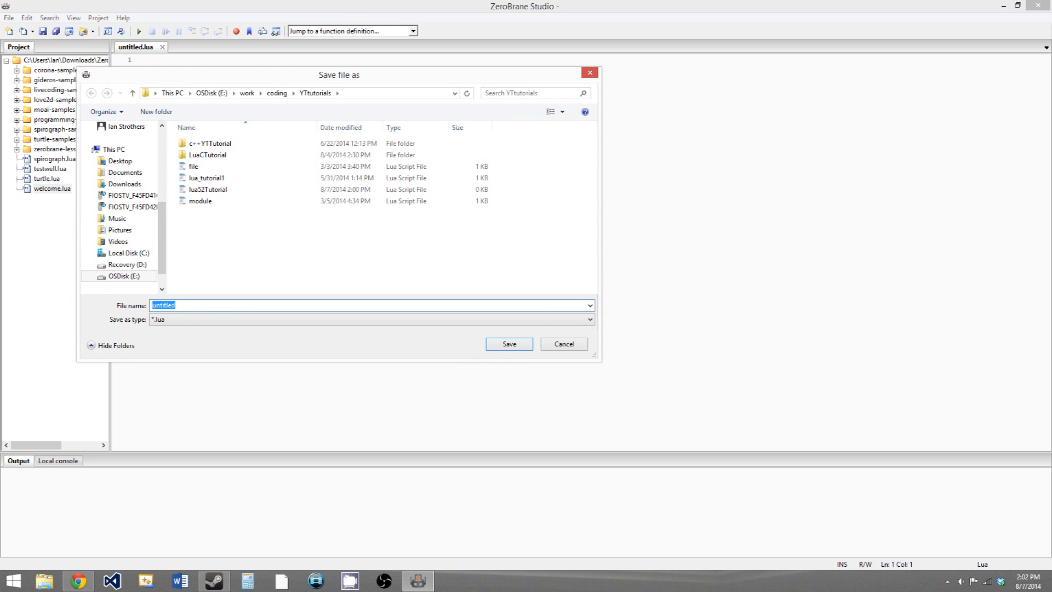
pyautogui.click(247, 305)
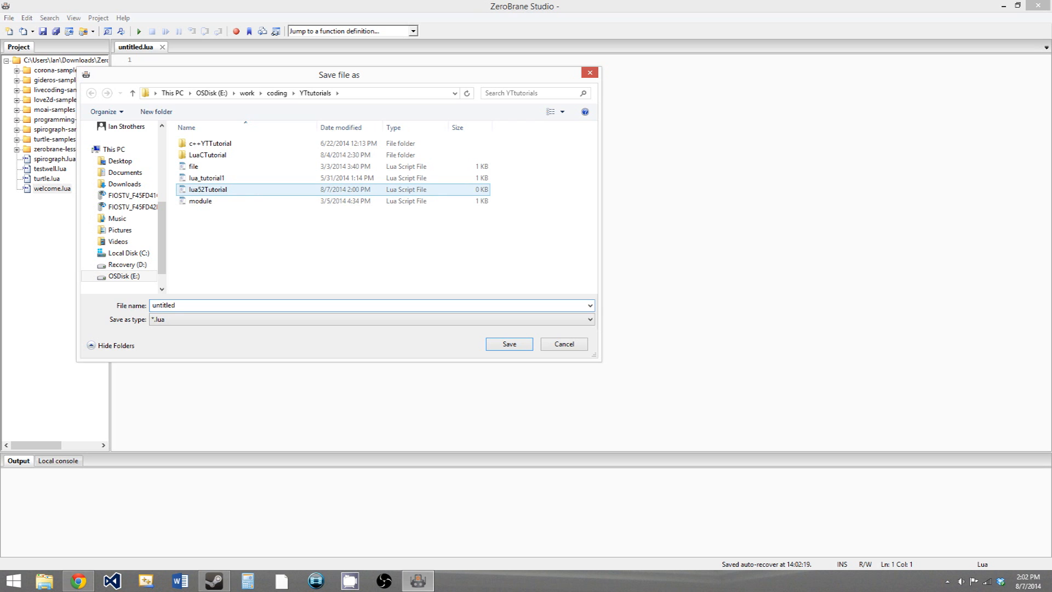
pyautogui.click(208, 189)
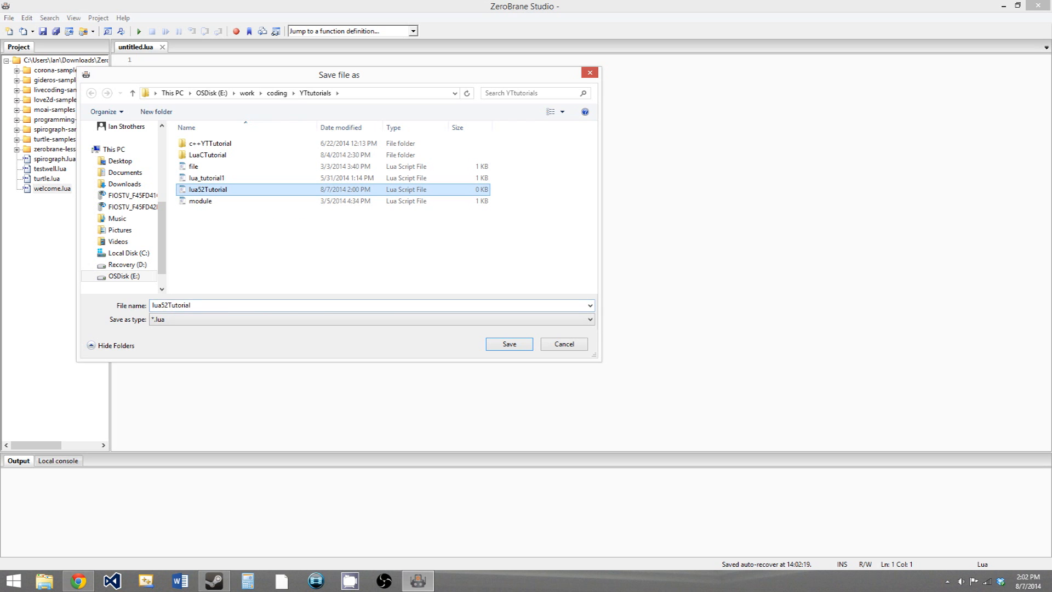
pyautogui.click(370, 305)
pyautogui.press('End')
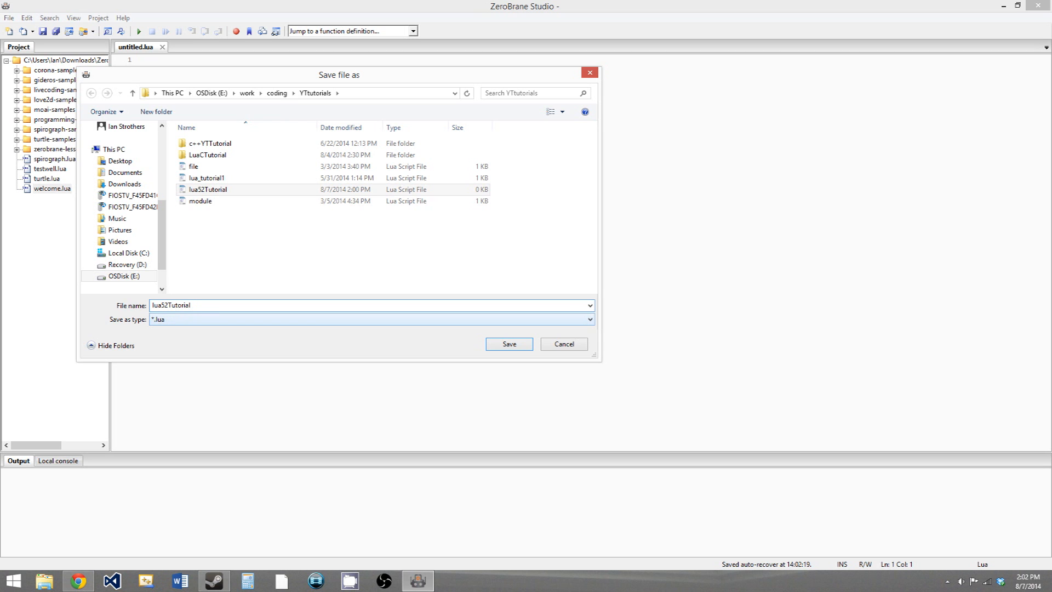
pyautogui.press('Return')
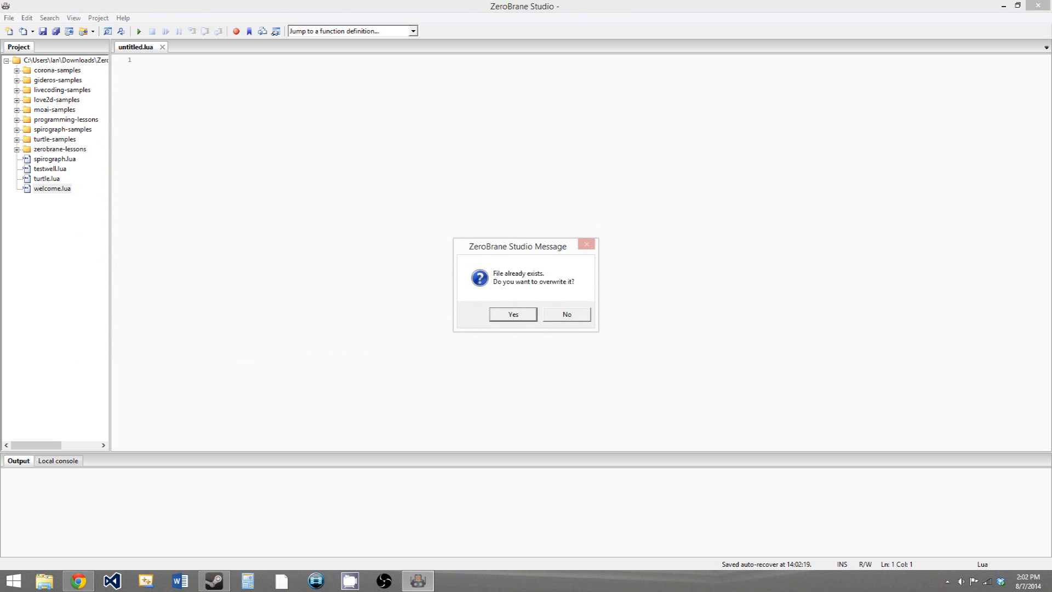
pyautogui.press('Return')
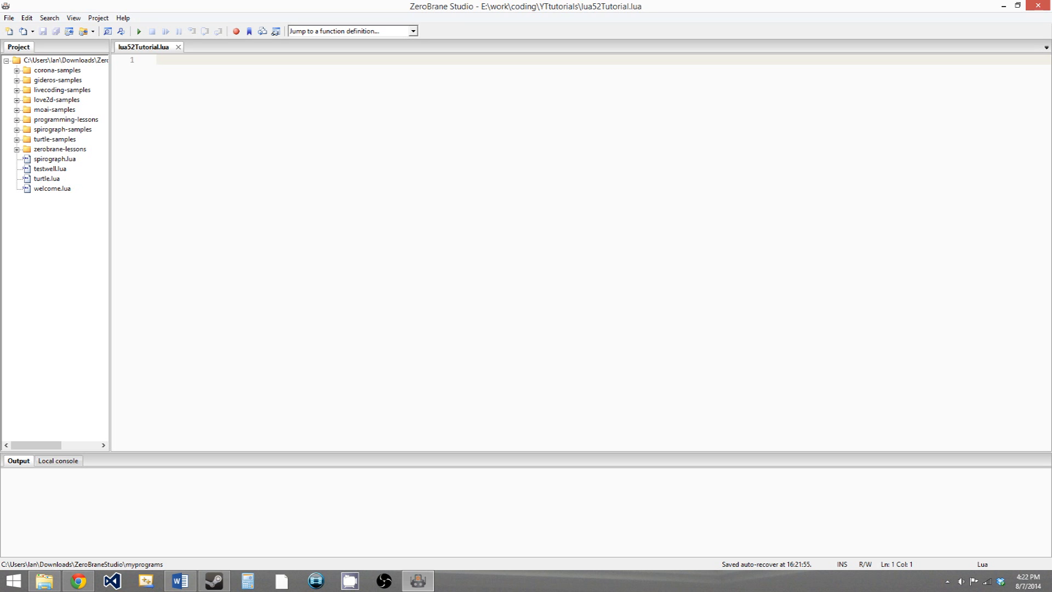
# Step: Run the script with F6, enlarge the editor text, and save print("Hello World!") in lua52Tutorial.lua
pyautogui.press('F6')
pyautogui.write('print')
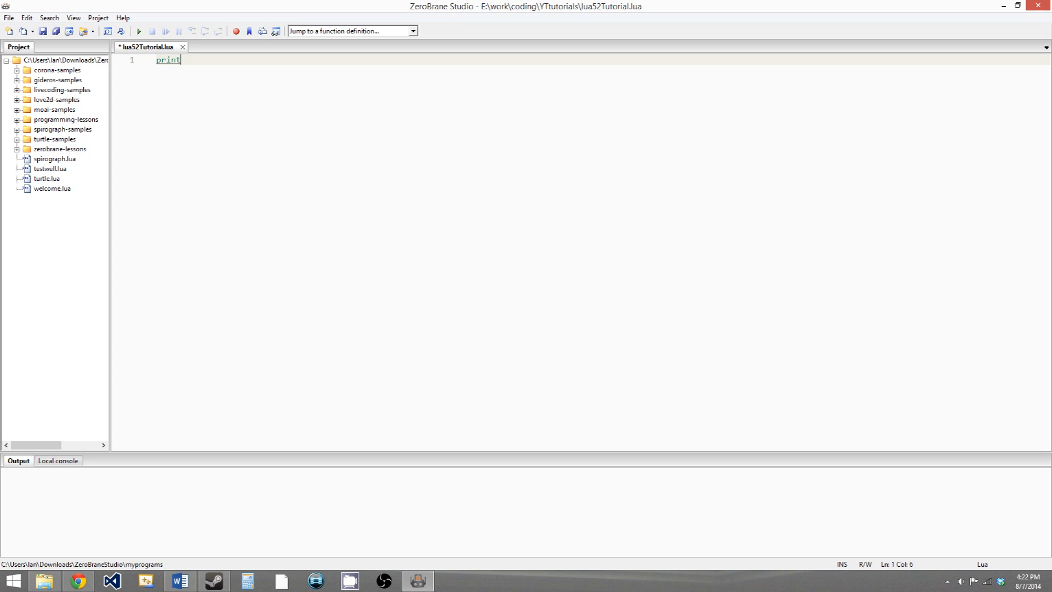
pyautogui.hotkey('ctrl', '+')
pyautogui.hotkey('ctrl', '+')
pyautogui.hotkey('ctrl', '+')
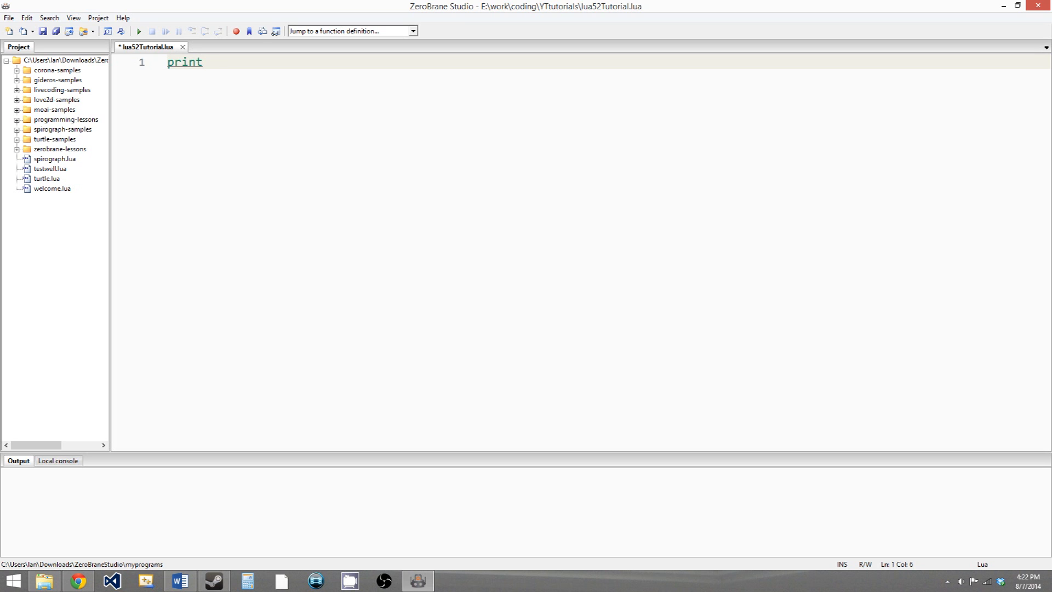
pyautogui.write('(')
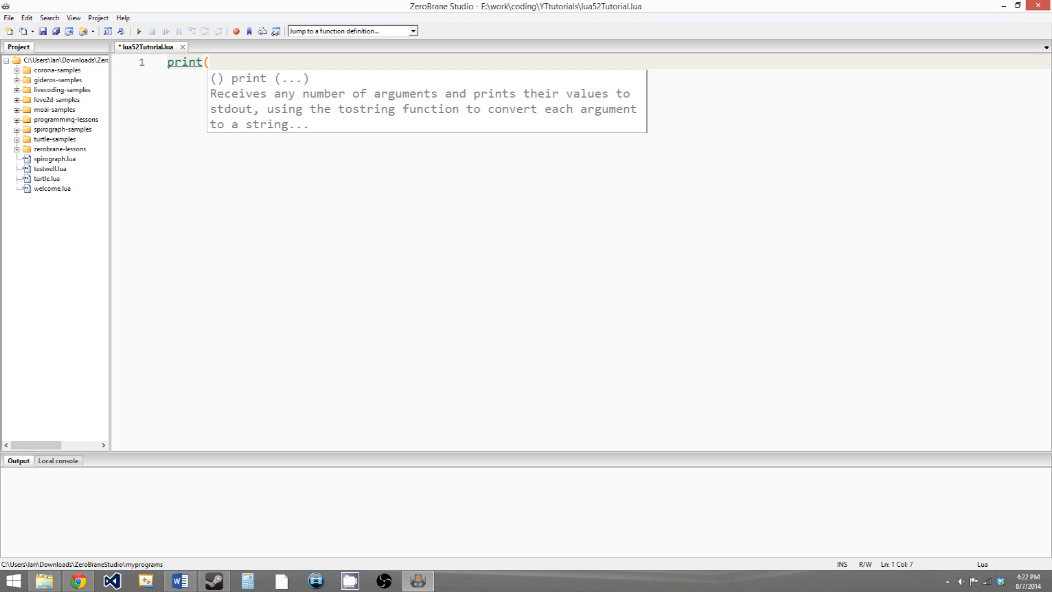
pyautogui.write('"')
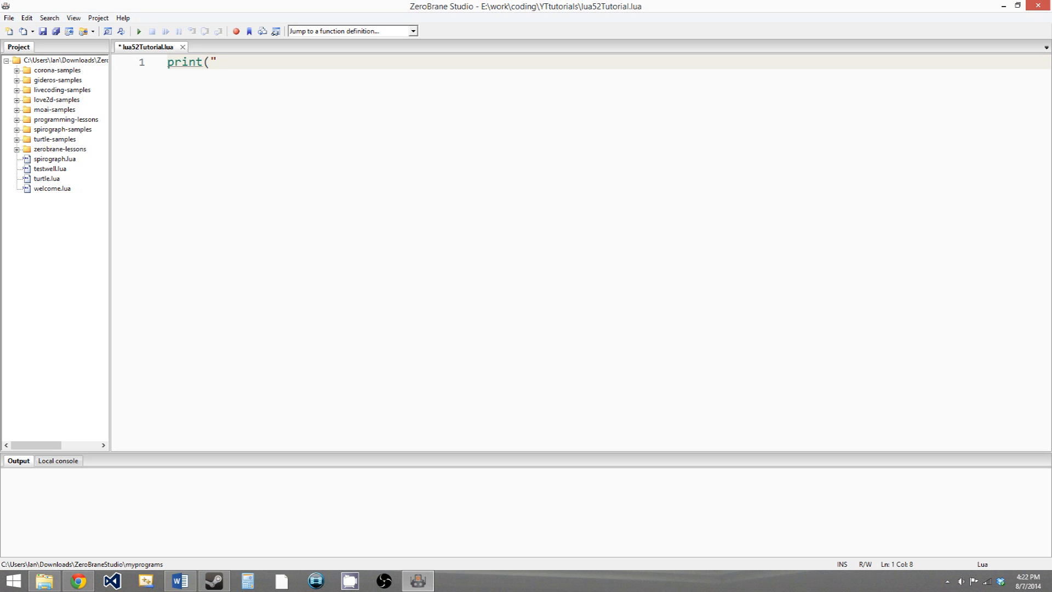
pyautogui.write('Hello')
pyautogui.write(' World')
pyautogui.write('!"')
pyautogui.write(')')
pyautogui.click(44, 30)
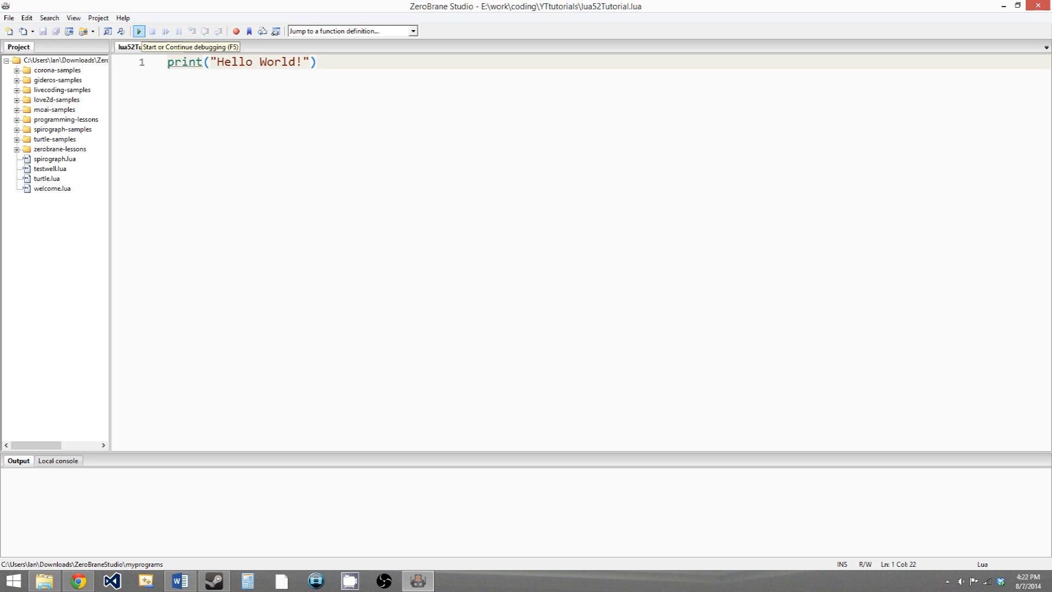
# Step: Start the script under the debugger (F5) and continue the paused program to completion
pyautogui.click(139, 31)
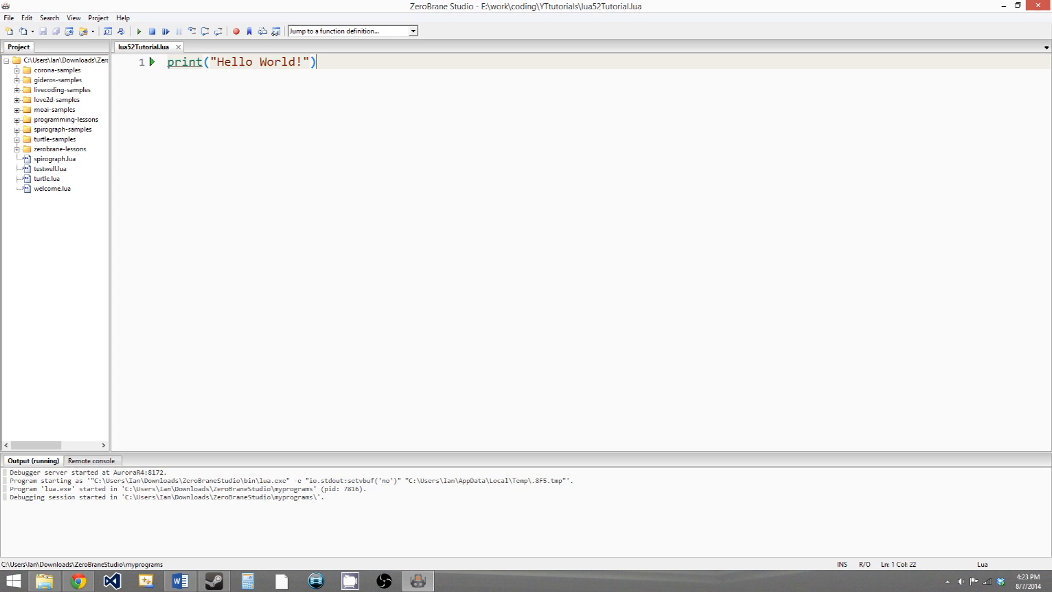
pyautogui.hotkey('shift', 'Home')
pyautogui.click(138, 31)
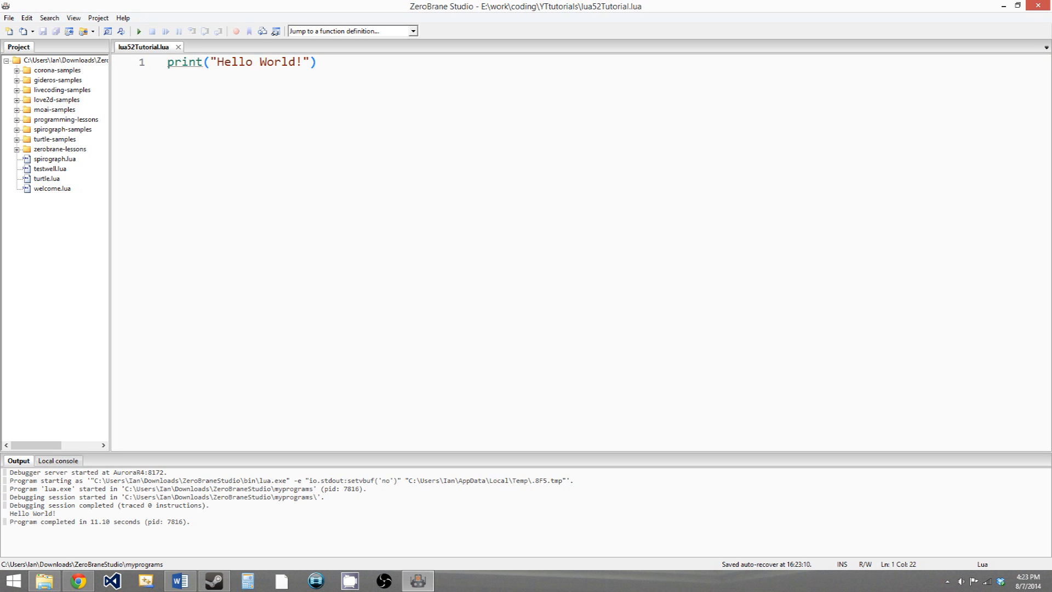
# Step: Highlight the debugger log, Hello World! and completion lines in Output, then launch a second run
pyautogui.moveTo(329, 496); pyautogui.dragTo(10, 472)
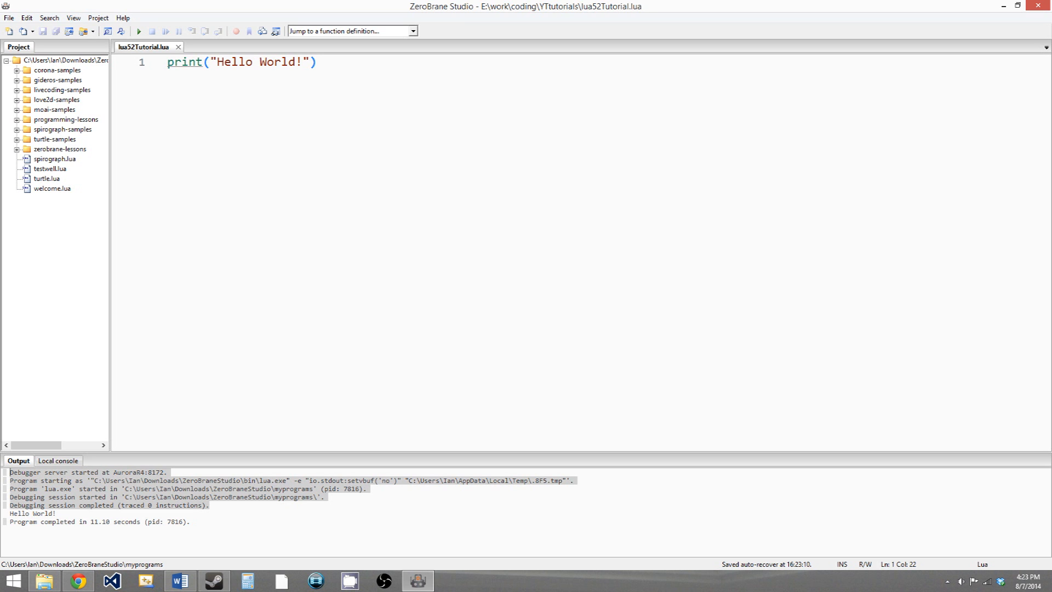
pyautogui.click(57, 513)
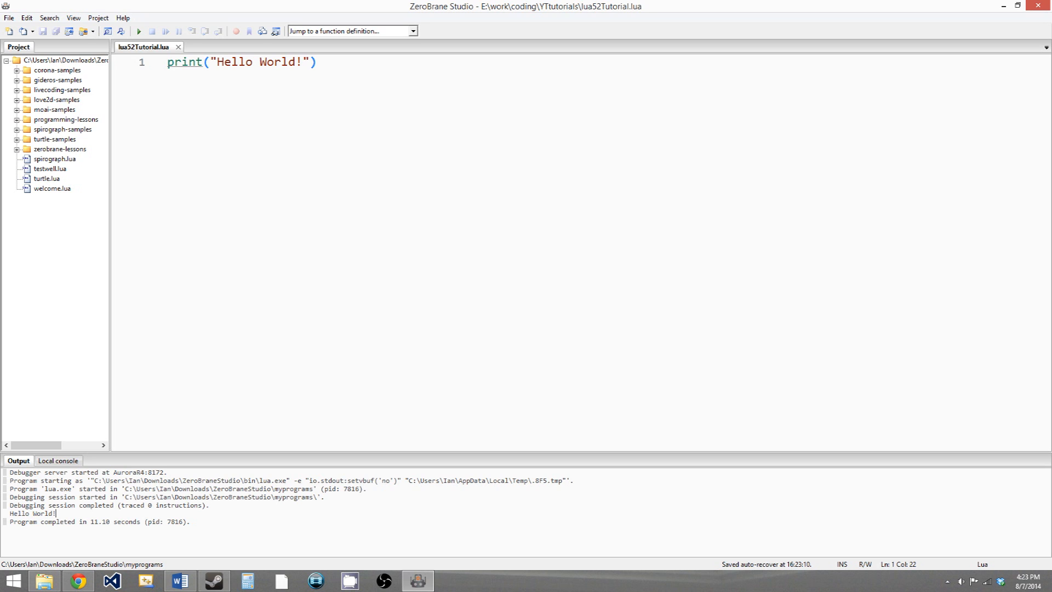
pyautogui.moveTo(56, 513); pyautogui.dragTo(9, 513)
pyautogui.moveTo(189, 522); pyautogui.dragTo(10, 521)
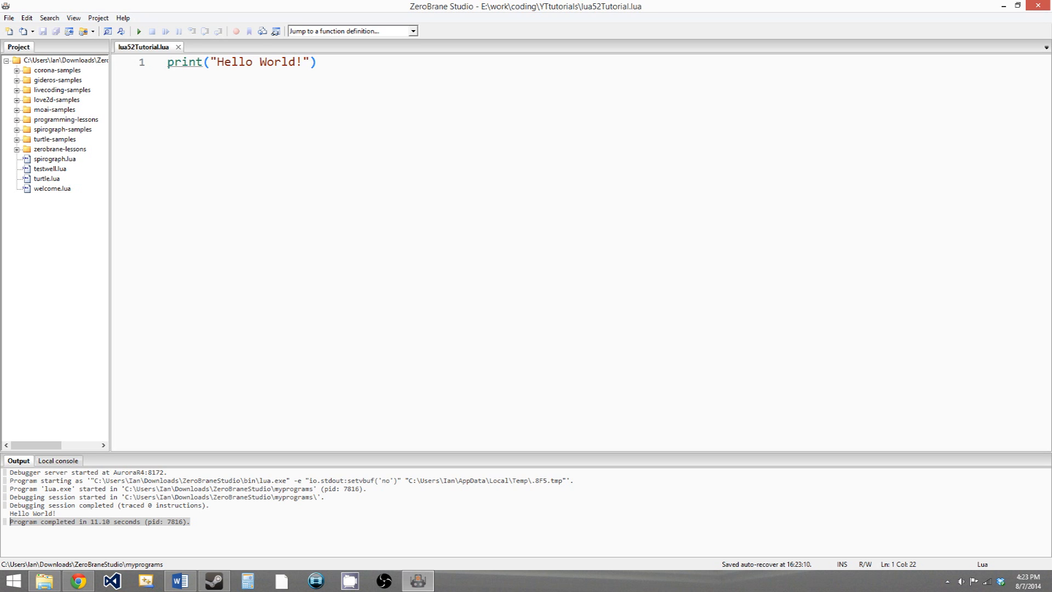
pyautogui.press('F5')
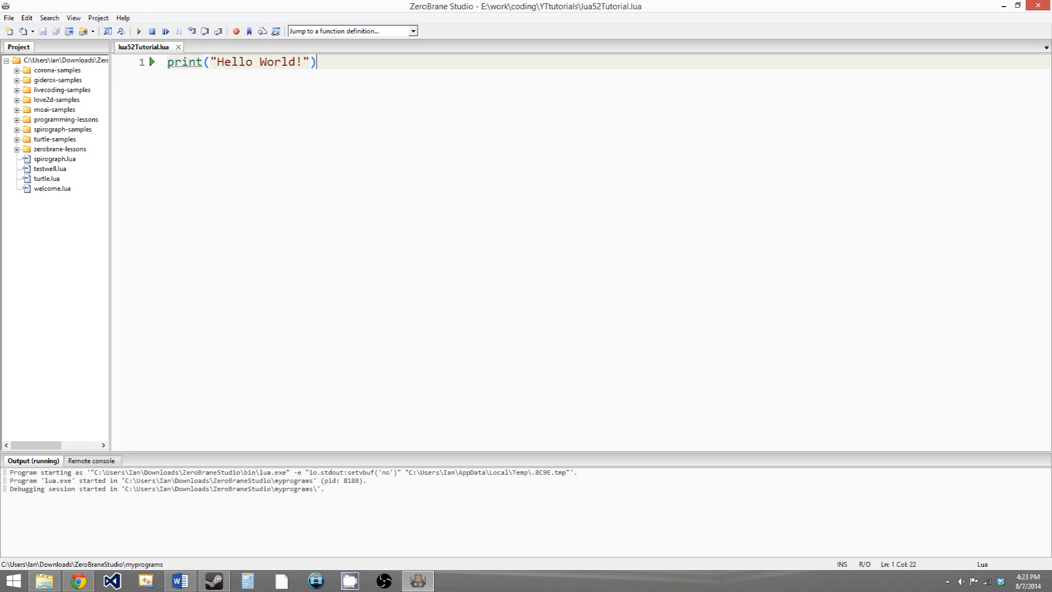
# Step: Resume the second run to completion, highlight the 1.13 seconds run time in Output, and return to the editor
pyautogui.press('F5')
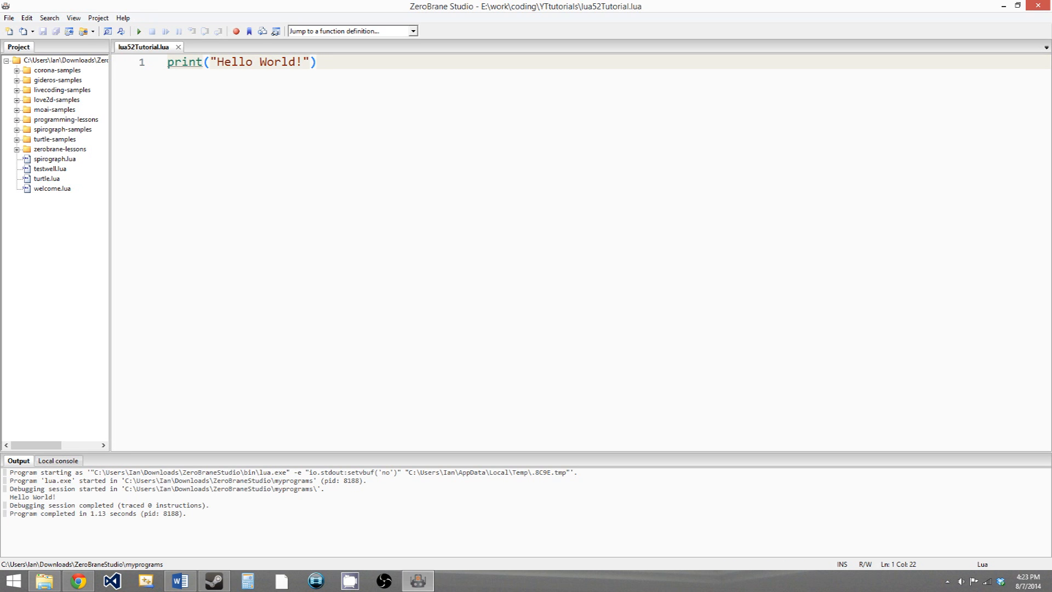
pyautogui.moveTo(91, 513); pyautogui.dragTo(107, 512)
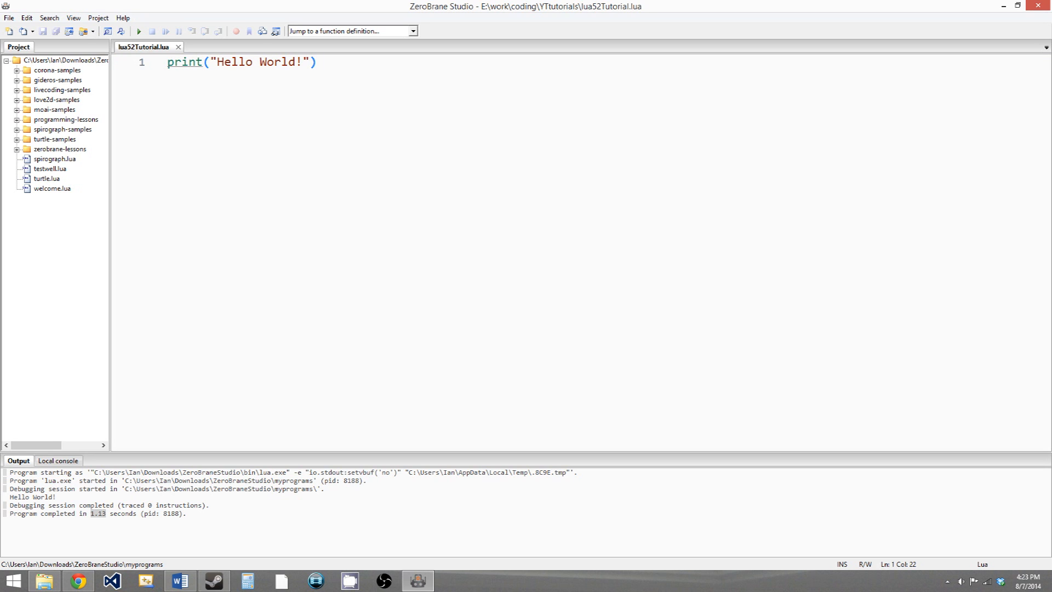
pyautogui.click(190, 514)
pyautogui.hotkey('ctrl', 'a')
pyautogui.click(576, 62)
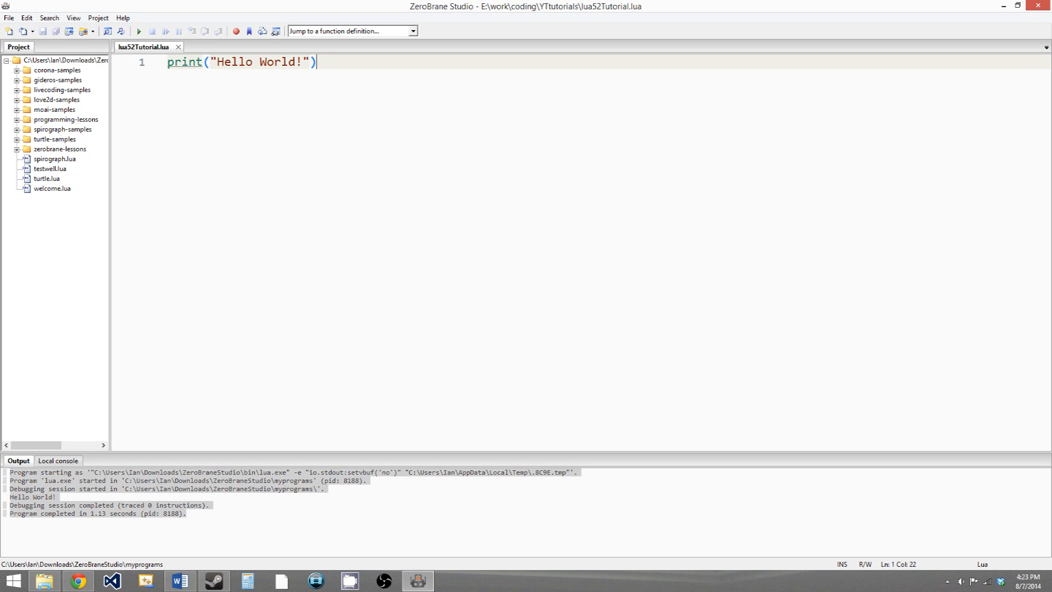